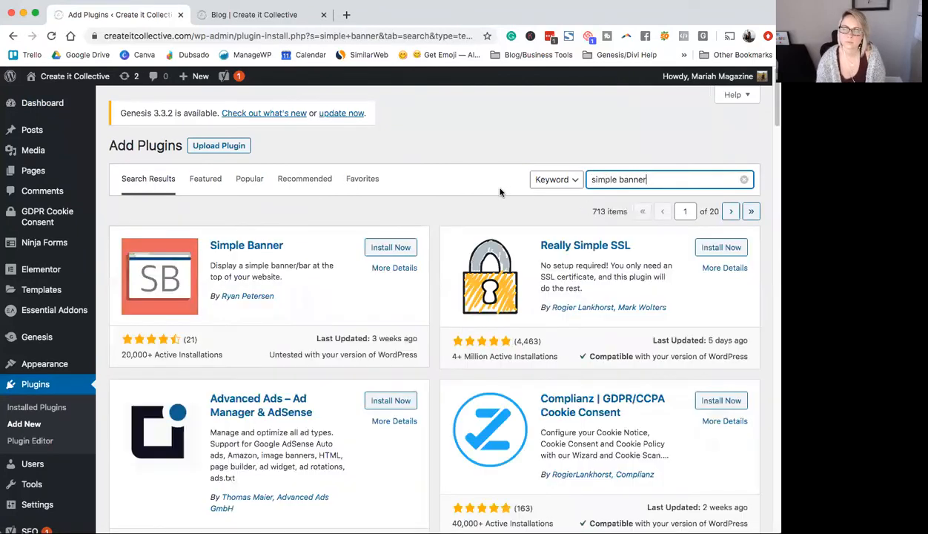
Step: Install and activate the Simple Banner plugin, and reload the plugins list
{"action": "left_click", "coordinate": [393, 249]}
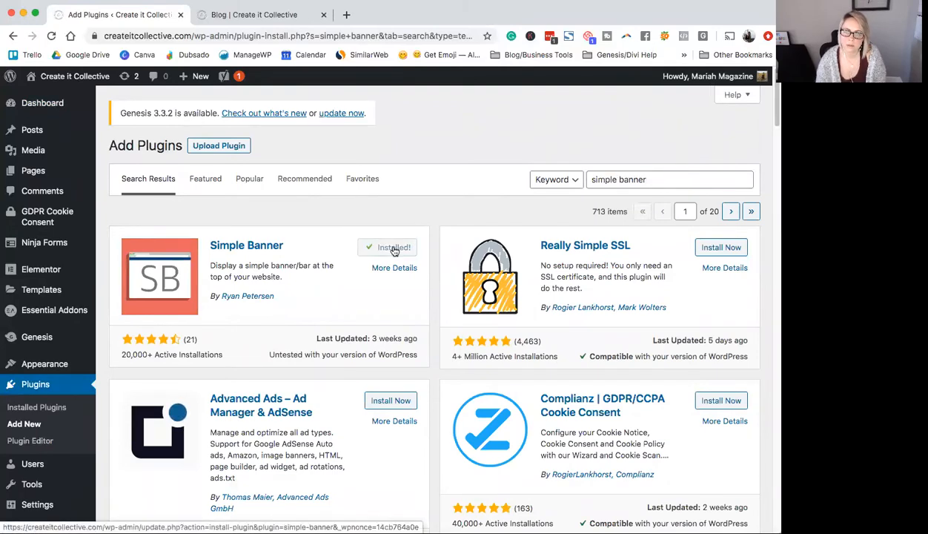
{"action": "left_click", "coordinate": [394, 249]}
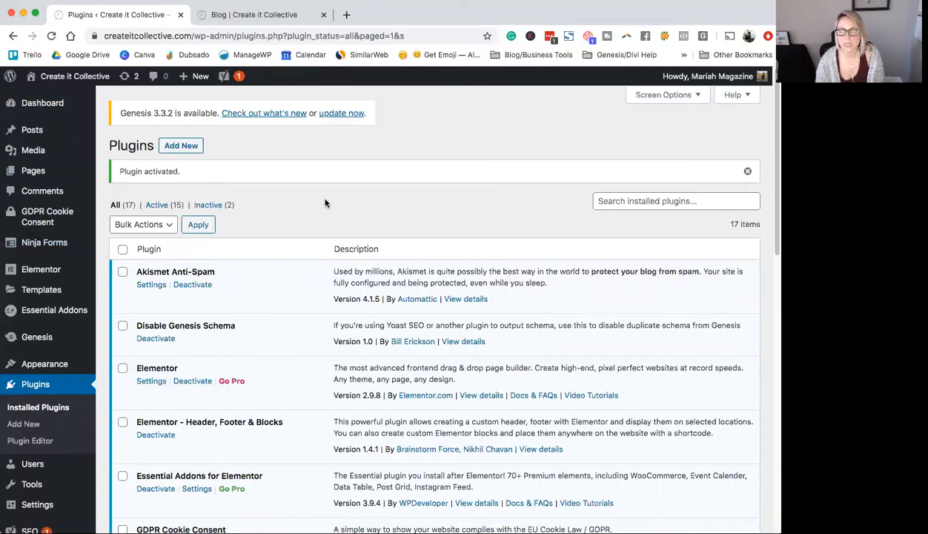
{"action": "left_click", "coordinate": [51, 36]}
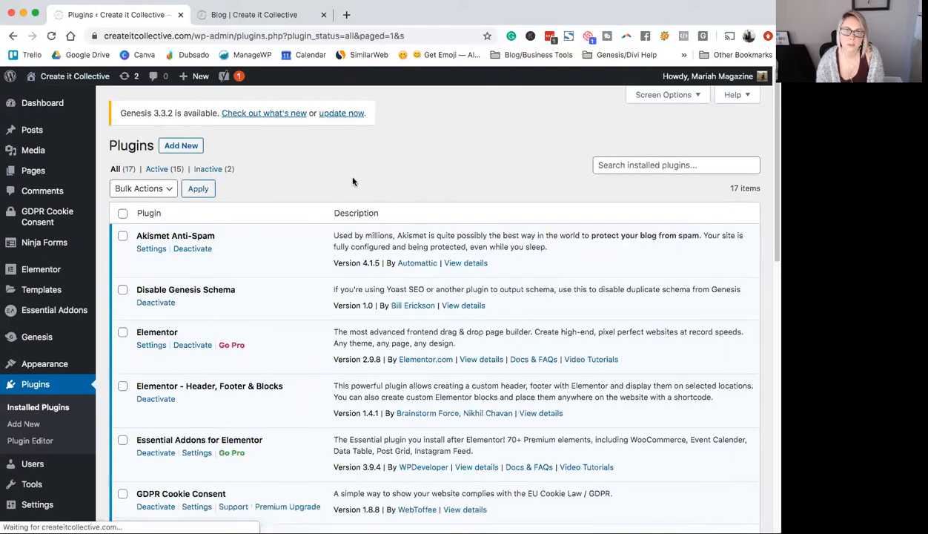
Step: Open the Simple Banner settings and set the banner position to static
{"action": "scroll", "coordinate": [89, 257], "scroll_direction": "down", "scroll_amount": 5}
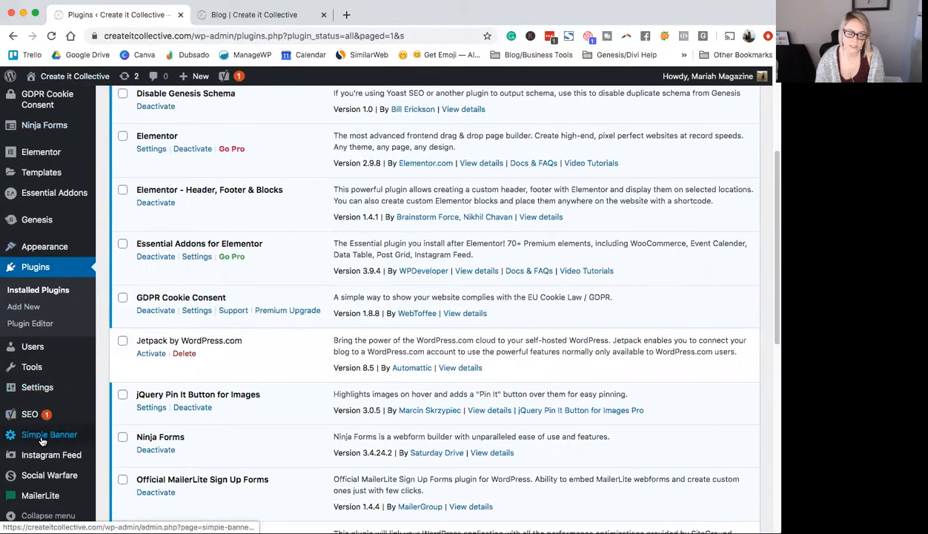
{"action": "left_click", "coordinate": [30, 438]}
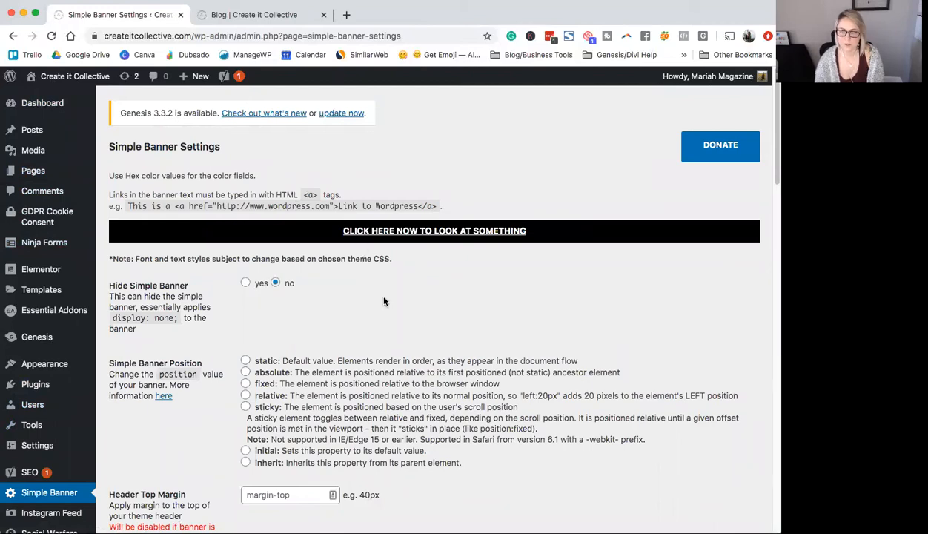
{"action": "scroll", "coordinate": [384, 300], "scroll_direction": "down", "scroll_amount": 1}
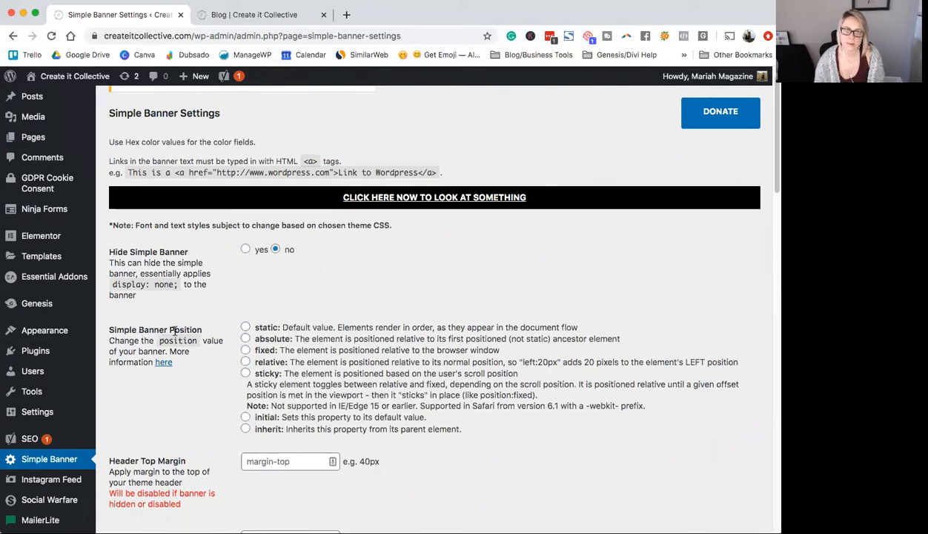
{"action": "left_click", "coordinate": [246, 327]}
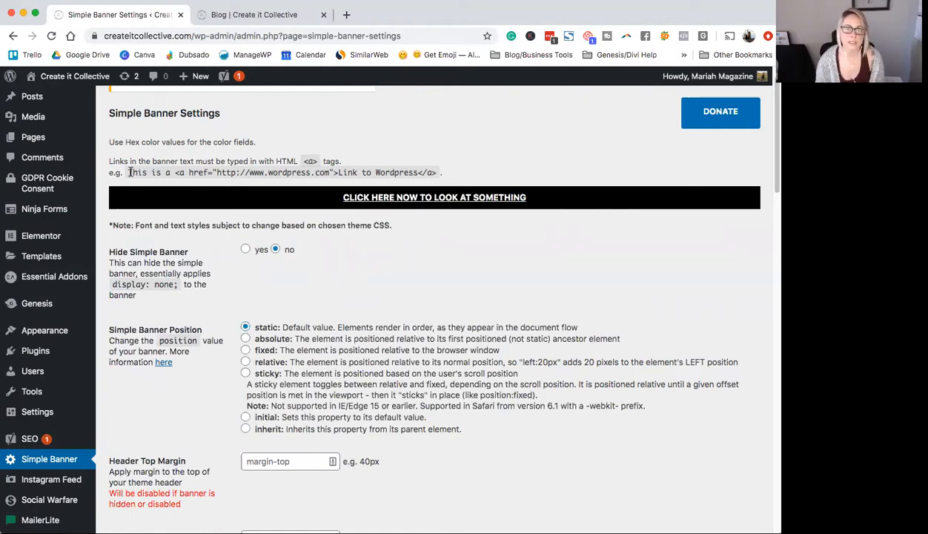
{"action": "left_click_drag", "start_coordinate": [110, 161], "coordinate": [298, 169]}
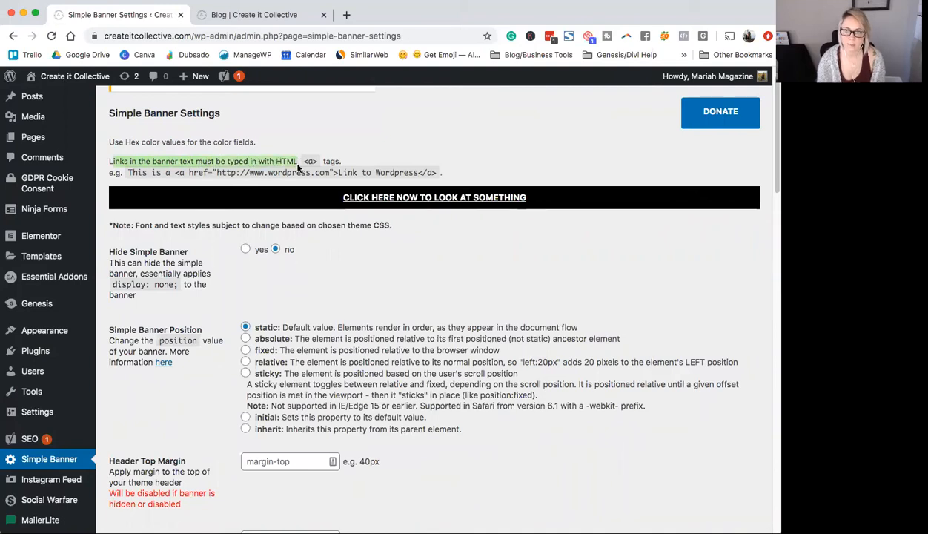
{"action": "left_click", "coordinate": [298, 168]}
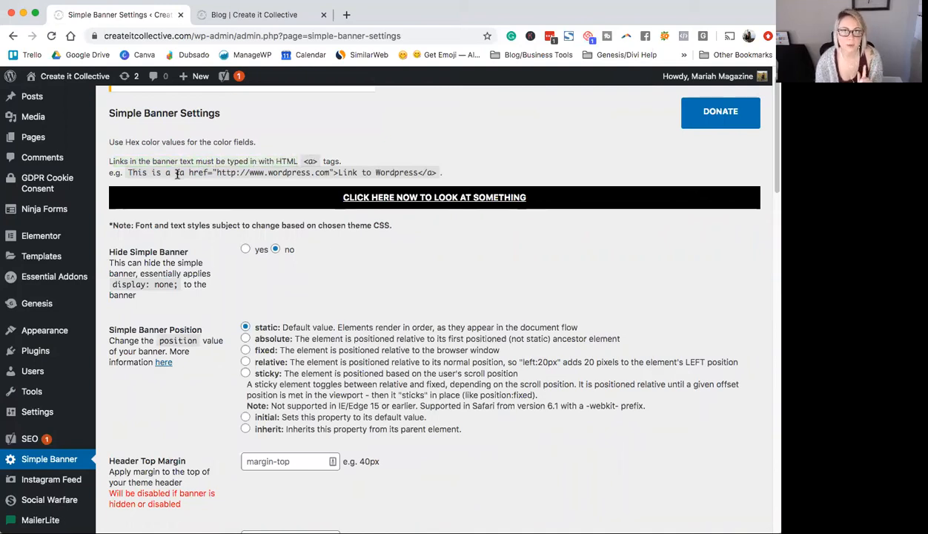
{"action": "left_click_drag", "start_coordinate": [175, 172], "coordinate": [437, 172]}
{"action": "key", "text": "super+c"}
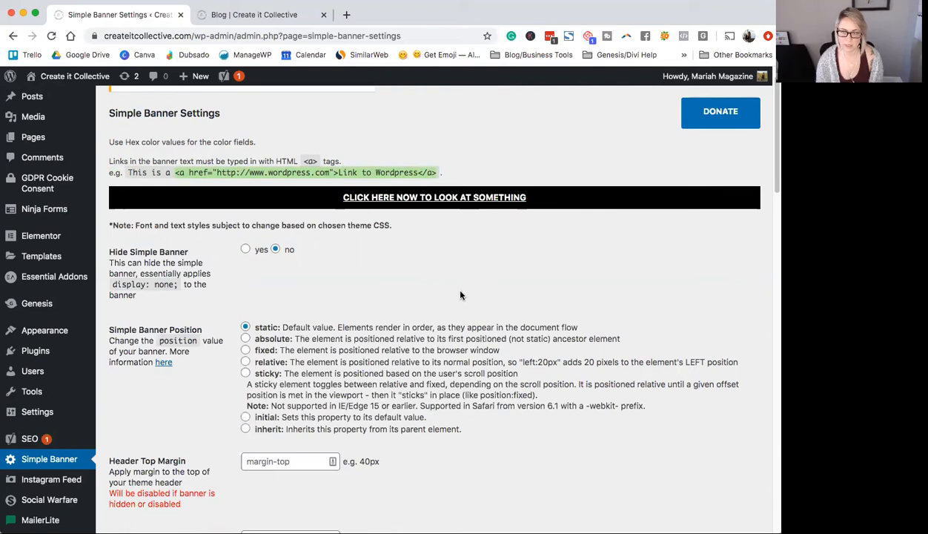
{"action": "scroll", "coordinate": [459, 295], "scroll_direction": "down", "scroll_amount": 10}
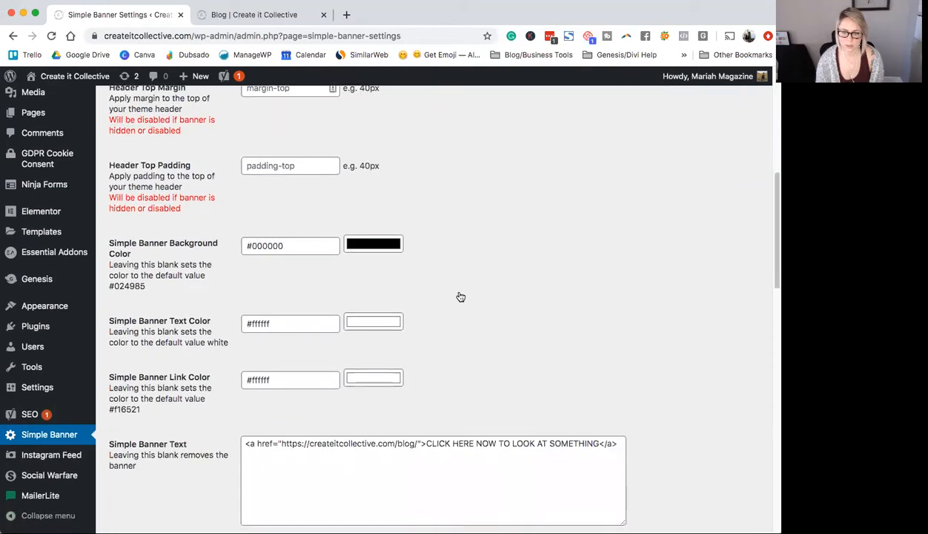
{"action": "scroll", "coordinate": [460, 297], "scroll_direction": "down", "scroll_amount": 3}
{"action": "triple_click", "coordinate": [514, 341]}
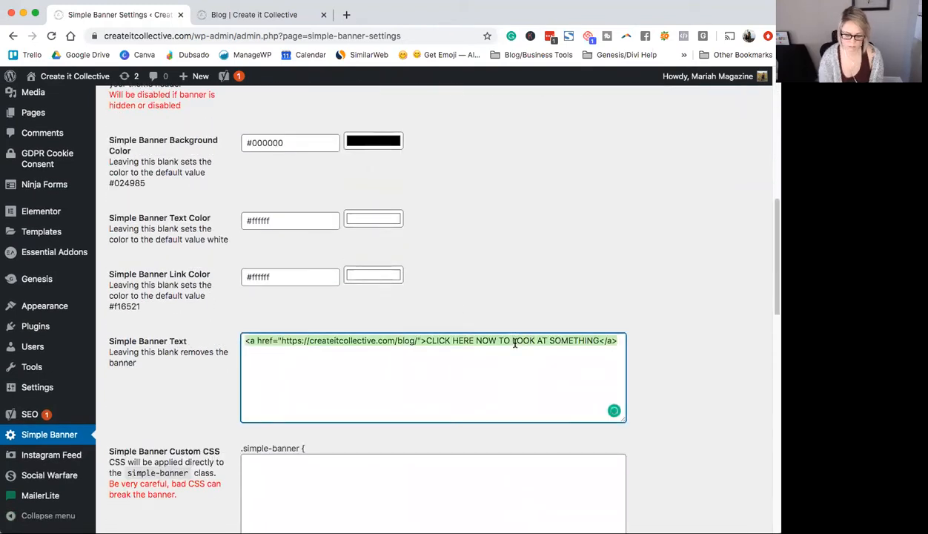
{"action": "key", "text": "BackSpace"}
{"action": "key", "text": "super+v"}
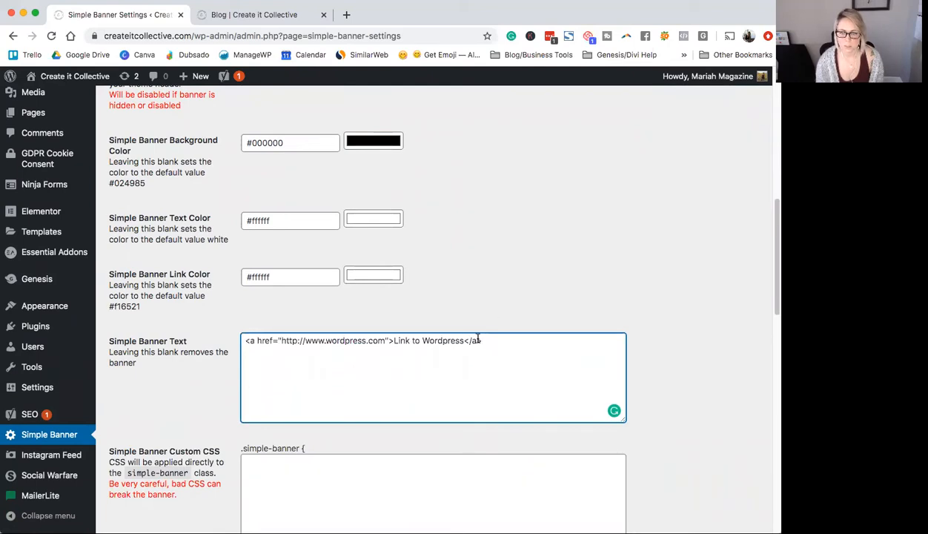
{"action": "left_click", "coordinate": [464, 289]}
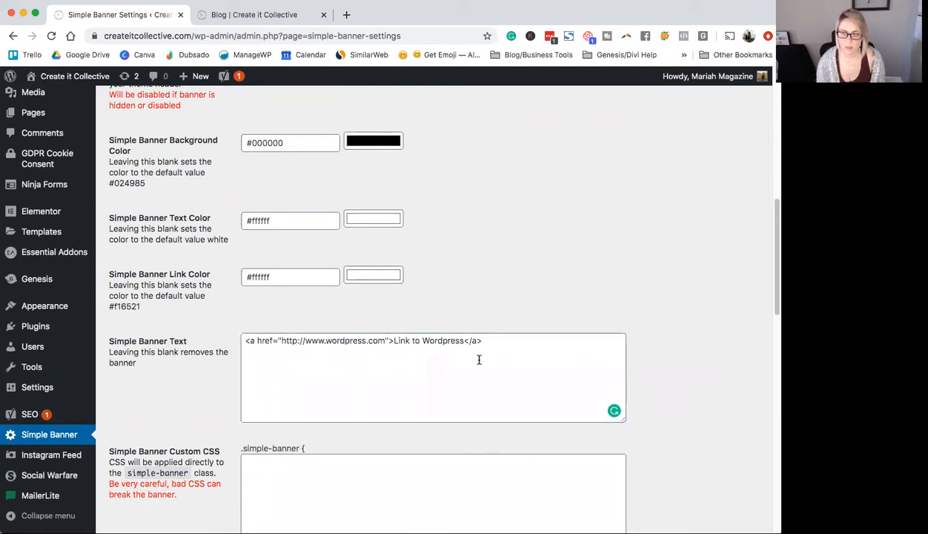
Step: Change the link's wording in the Simple Banner Text to "CLICK HERE TO TAKE YOU SOMEWHERE"
{"action": "left_click_drag", "start_coordinate": [393, 340], "coordinate": [464, 342]}
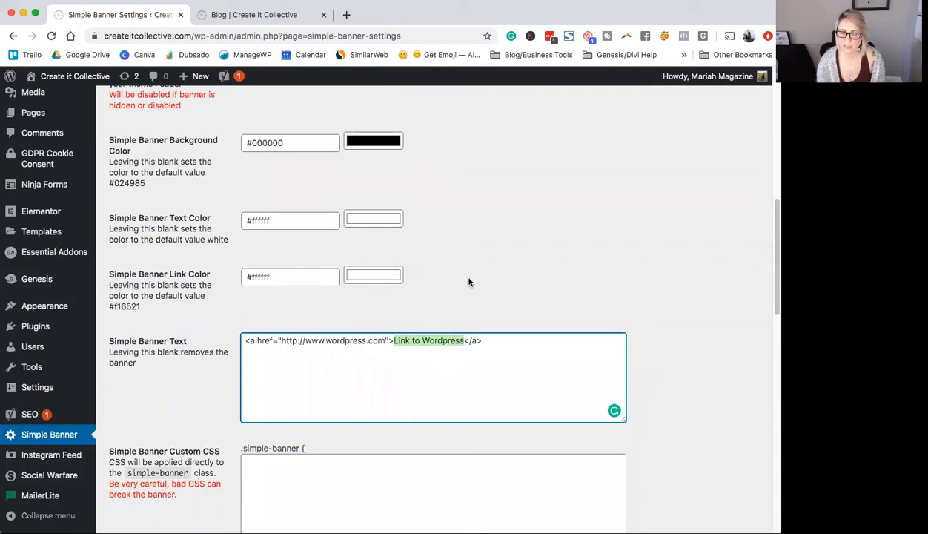
{"action": "scroll", "coordinate": [459, 280], "scroll_direction": "up", "scroll_amount": 6}
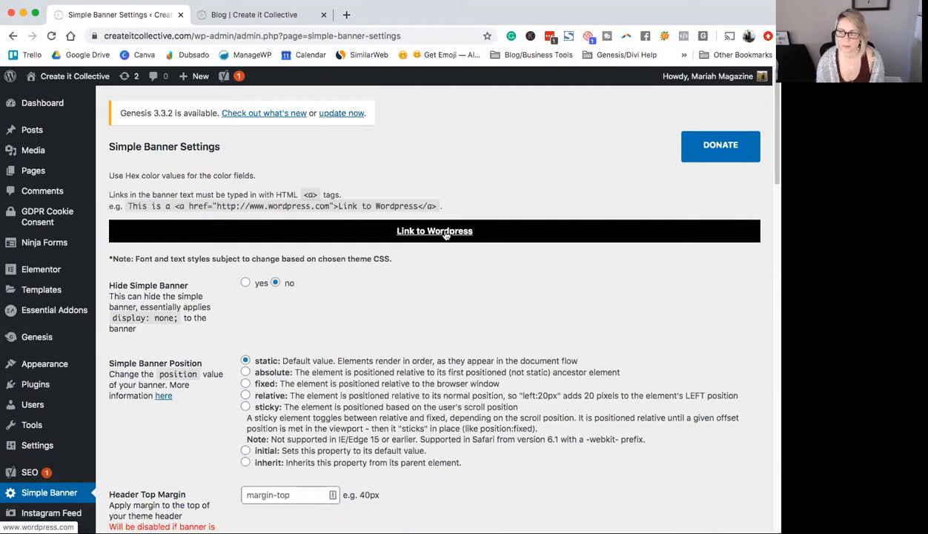
{"action": "scroll", "coordinate": [450, 291], "scroll_direction": "down", "scroll_amount": 7}
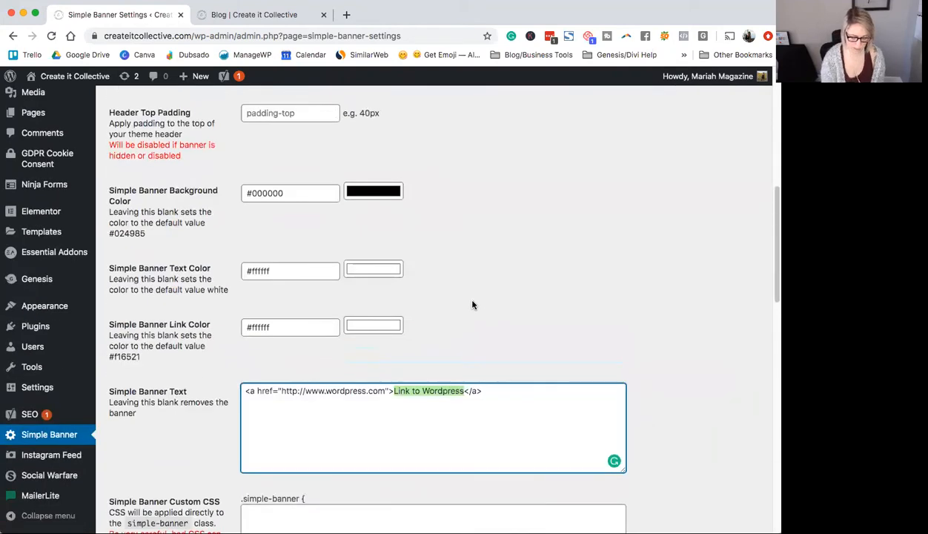
{"action": "type", "text": "CLICK HERE TO TAKE Y"}
{"action": "key", "text": "BackSpace"}
{"action": "type", "text": "YOU SOMEWHERE"}
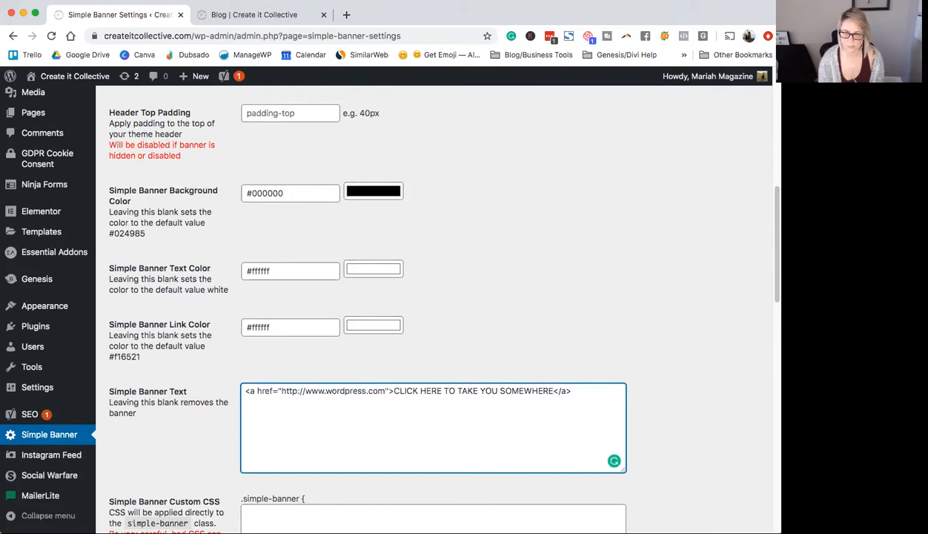
{"action": "left_click", "coordinate": [234, 21]}
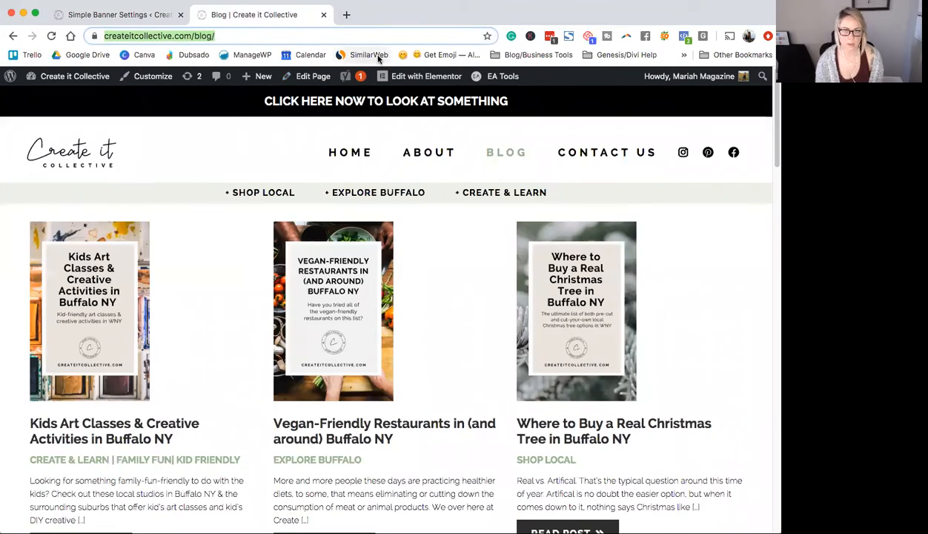
{"action": "left_click", "coordinate": [138, 15]}
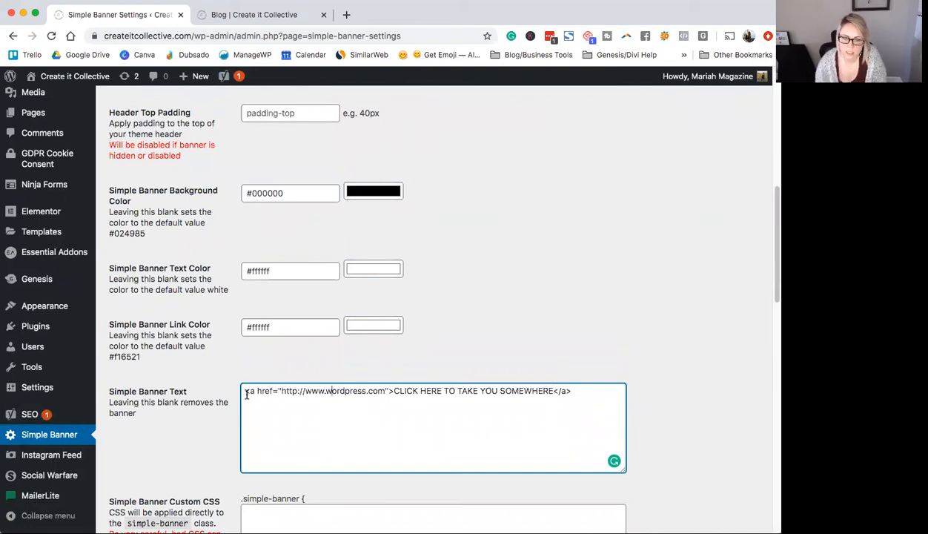
{"action": "left_click_drag", "start_coordinate": [246, 391], "coordinate": [392, 394]}
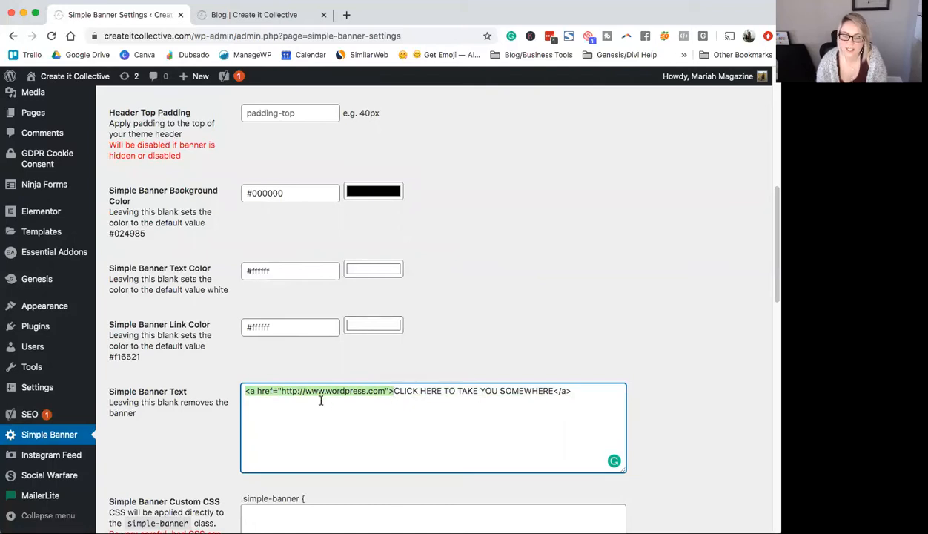
{"action": "left_click", "coordinate": [279, 386]}
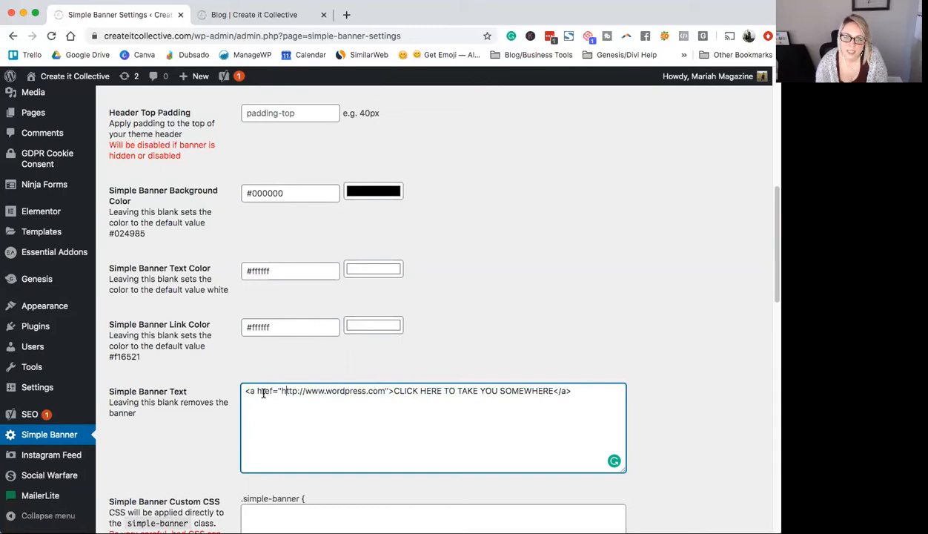
{"action": "left_click_drag", "start_coordinate": [281, 391], "coordinate": [383, 393]}
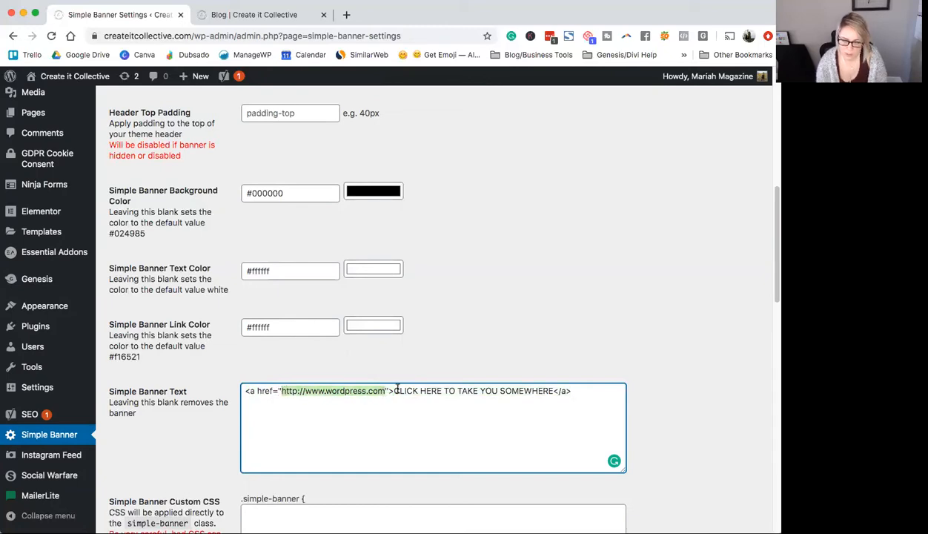
{"action": "type", "text": "https://createitcollective.com/blog/"}
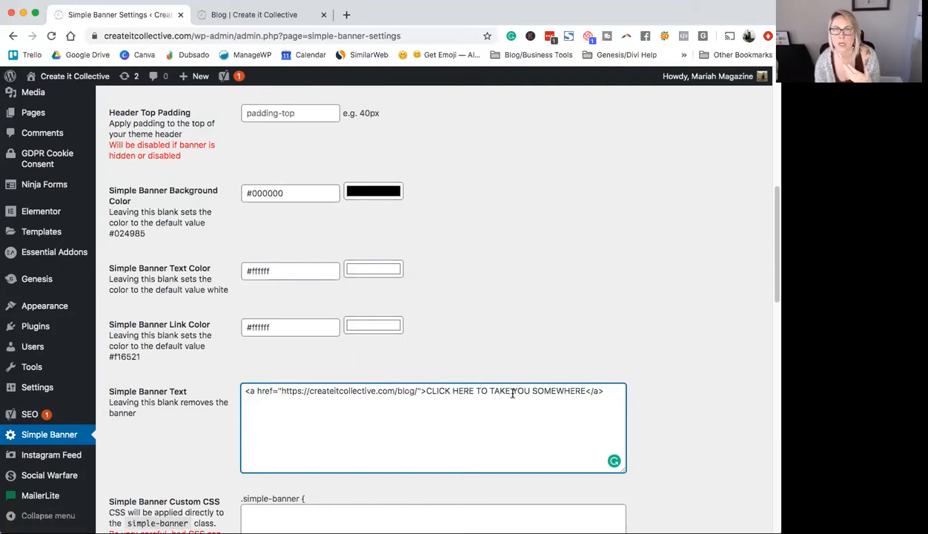
{"action": "left_click", "coordinate": [366, 390]}
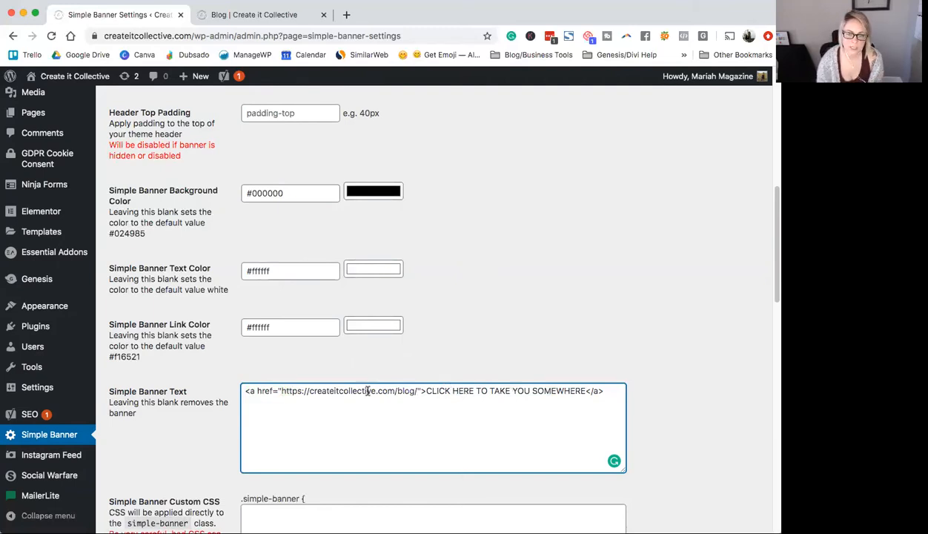
{"action": "left_click_drag", "start_coordinate": [418, 390], "coordinate": [281, 391]}
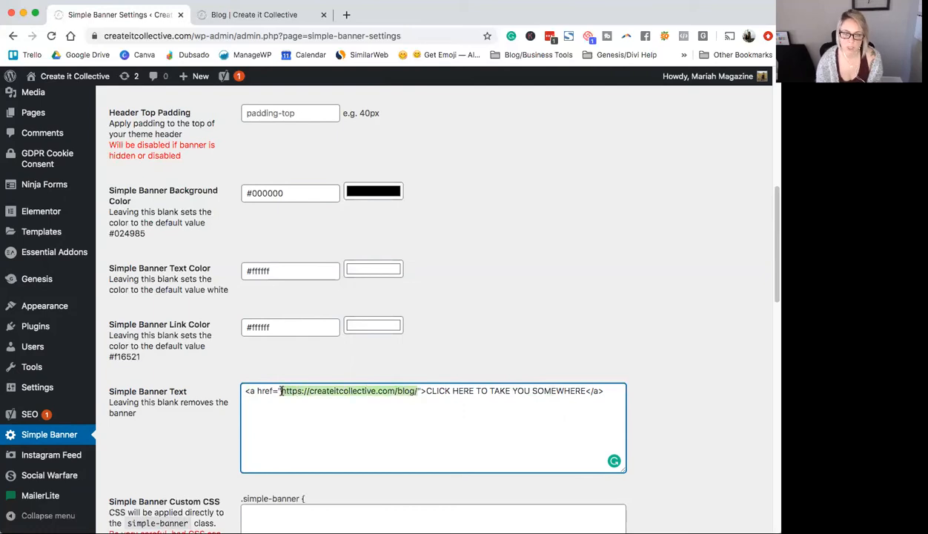
{"action": "left_click", "coordinate": [467, 315]}
Step: Check the banner's background, text and link color fields, and save the banner settings
{"action": "scroll", "coordinate": [412, 287], "scroll_direction": "up", "scroll_amount": 1}
{"action": "left_click", "coordinate": [297, 212]}
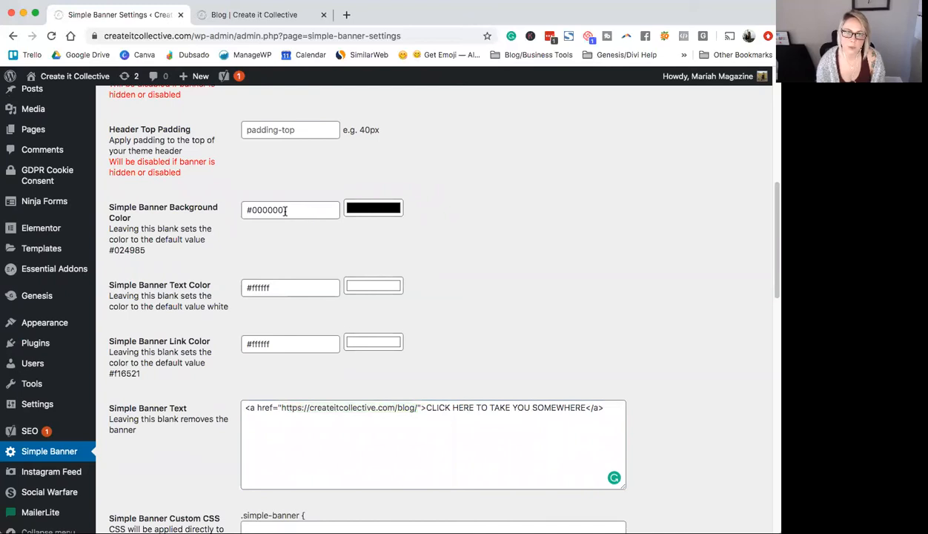
{"action": "left_click", "coordinate": [283, 289]}
{"action": "left_click", "coordinate": [294, 346]}
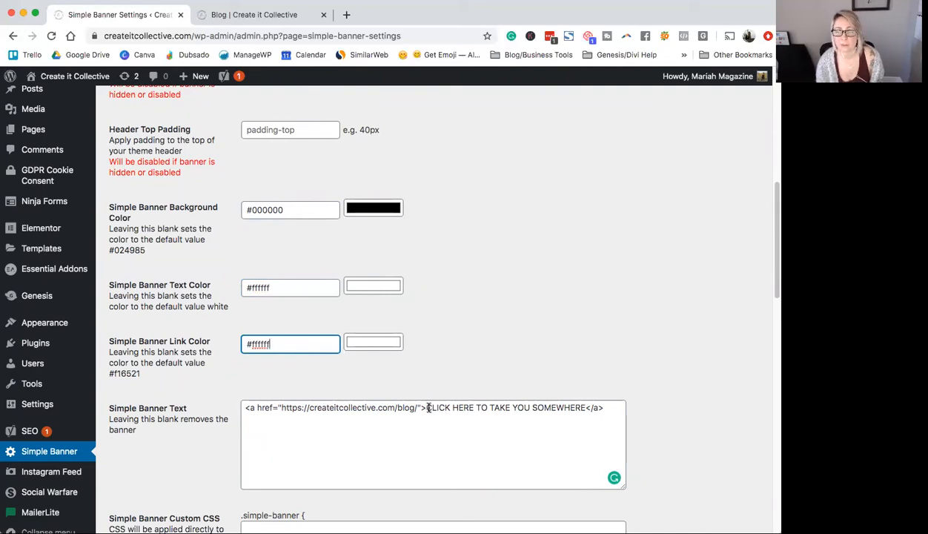
{"action": "scroll", "coordinate": [427, 407], "scroll_direction": "down", "scroll_amount": 10}
{"action": "left_click", "coordinate": [140, 466]}
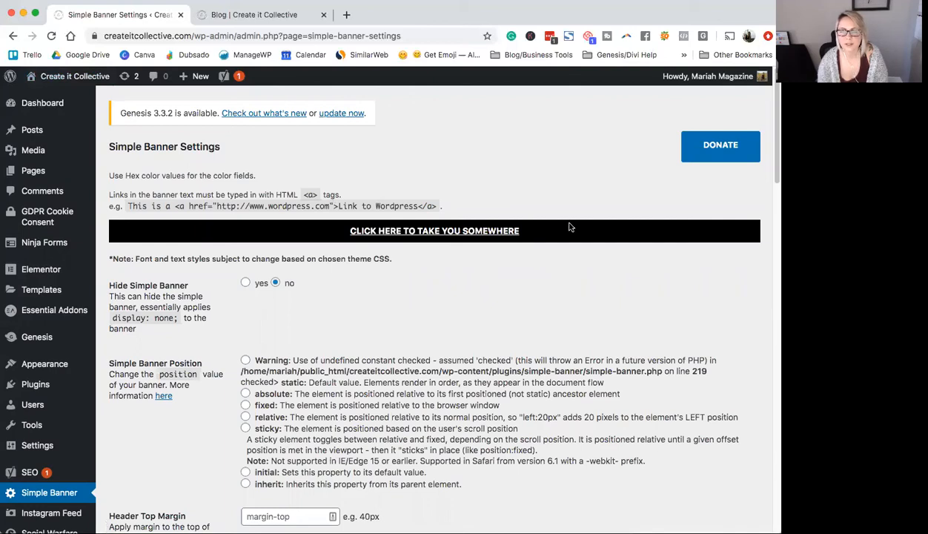
Step: Open the site's home page in a new tab to check the banner on the live site
{"action": "mouse_move", "coordinate": [71, 77]}
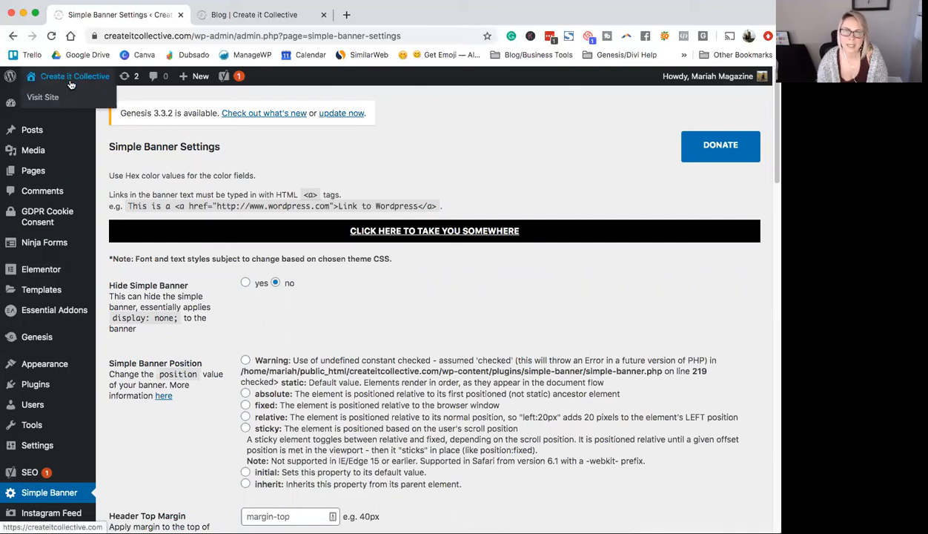
{"action": "right_click", "coordinate": [68, 96]}
{"action": "left_click", "coordinate": [79, 103]}
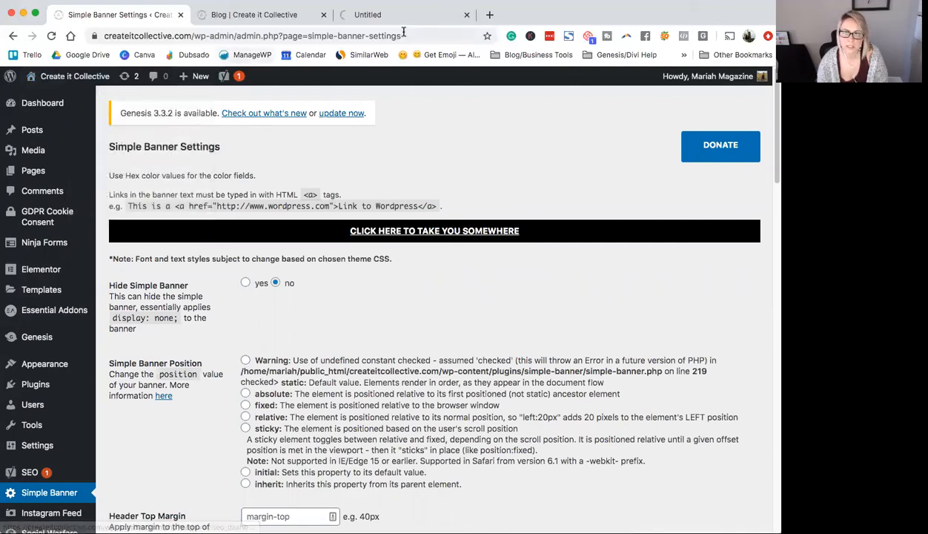
{"action": "left_click", "coordinate": [425, 17]}
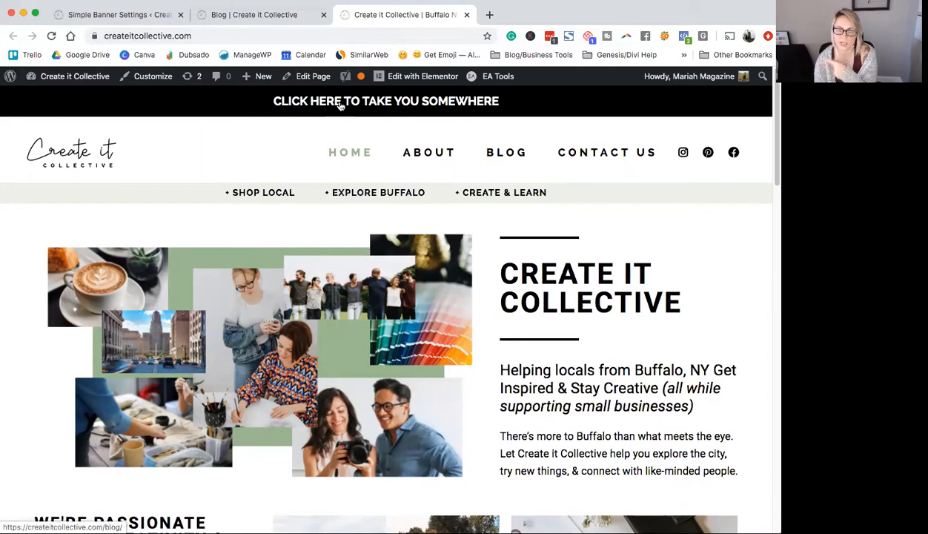
Step: Return to the Simple Banner settings and add the plain text "NOT CLICKABLE" before the link in the Simple Banner Text
{"action": "left_click", "coordinate": [141, 15]}
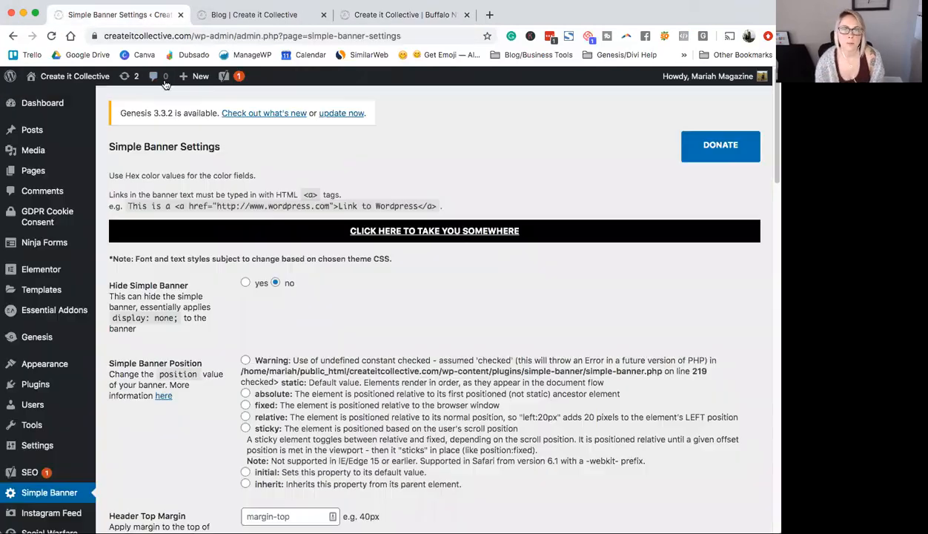
{"action": "scroll", "coordinate": [383, 297], "scroll_direction": "down", "scroll_amount": 10}
{"action": "left_click", "coordinate": [244, 386]}
{"action": "type", "text": "NOT CLICKABLE"}
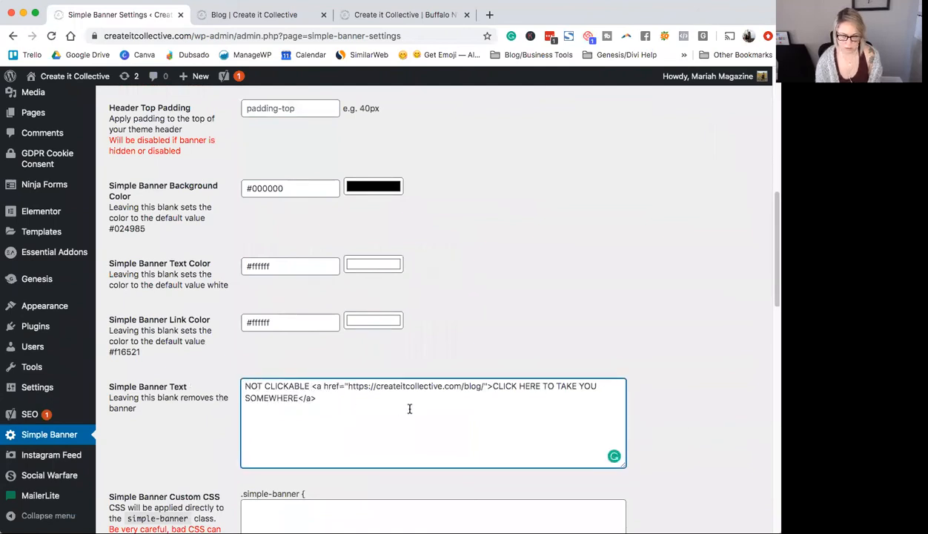
{"action": "left_click", "coordinate": [323, 390]}
Step: Save the banner settings and reload the site's home page to check the plain text beside the link
{"action": "scroll", "coordinate": [323, 393], "scroll_direction": "down", "scroll_amount": 15}
{"action": "scroll", "coordinate": [324, 398], "scroll_direction": "down", "scroll_amount": 3}
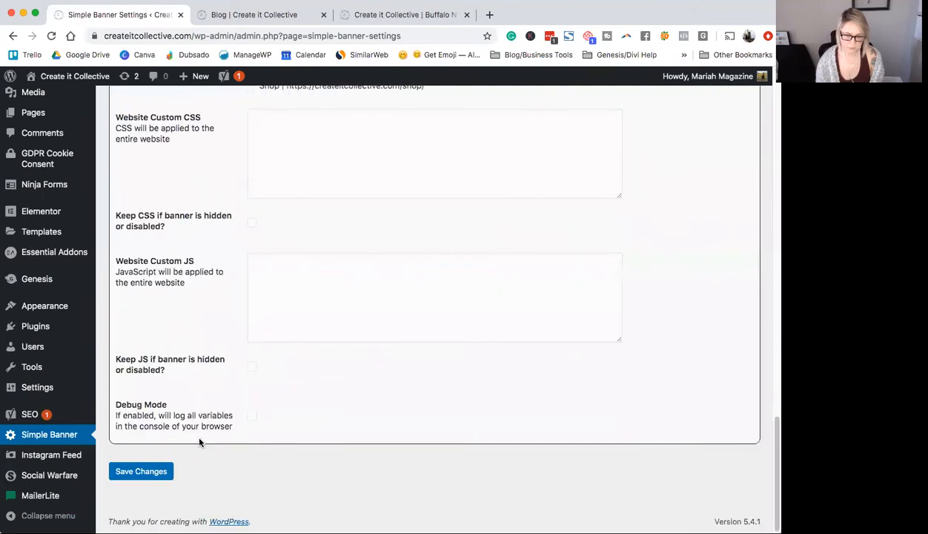
{"action": "left_click", "coordinate": [157, 472]}
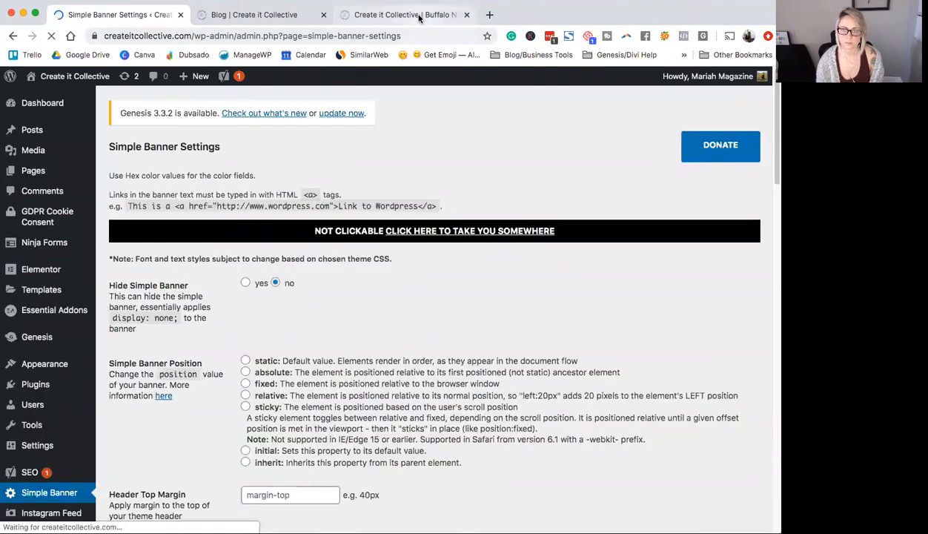
{"action": "left_click", "coordinate": [420, 16]}
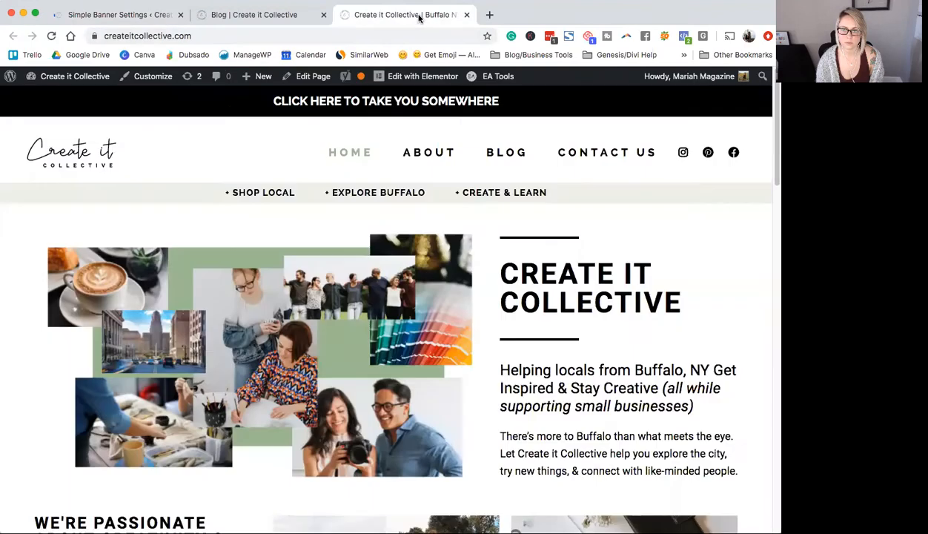
{"action": "left_click", "coordinate": [53, 37]}
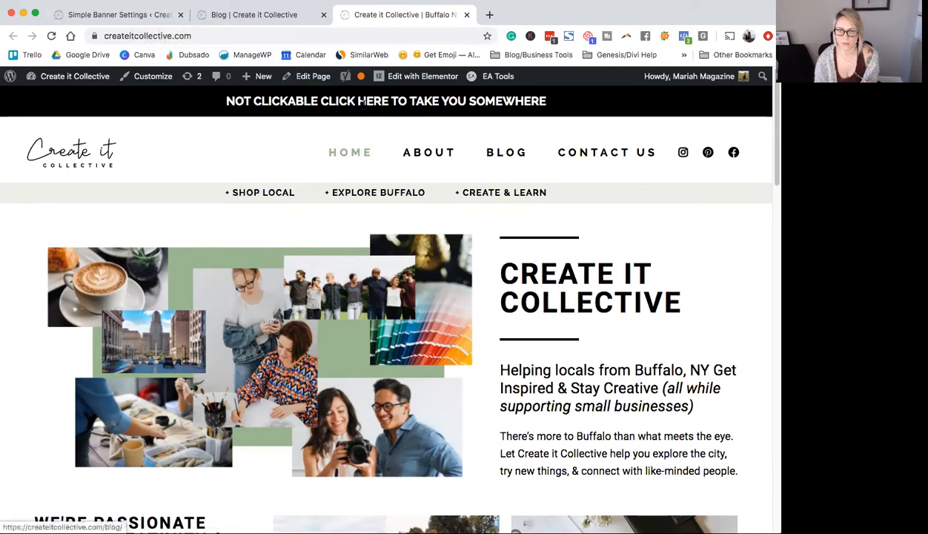
Step: Review the link wording and the text color picker in the Simple Banner settings, and compare them with the live banner
{"action": "left_click", "coordinate": [119, 18]}
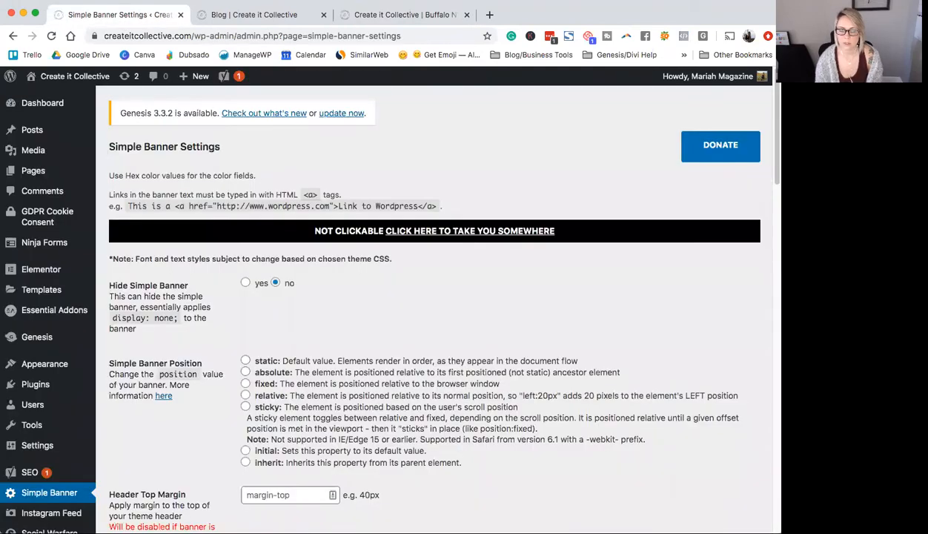
{"action": "scroll", "coordinate": [413, 434], "scroll_direction": "down", "scroll_amount": 10}
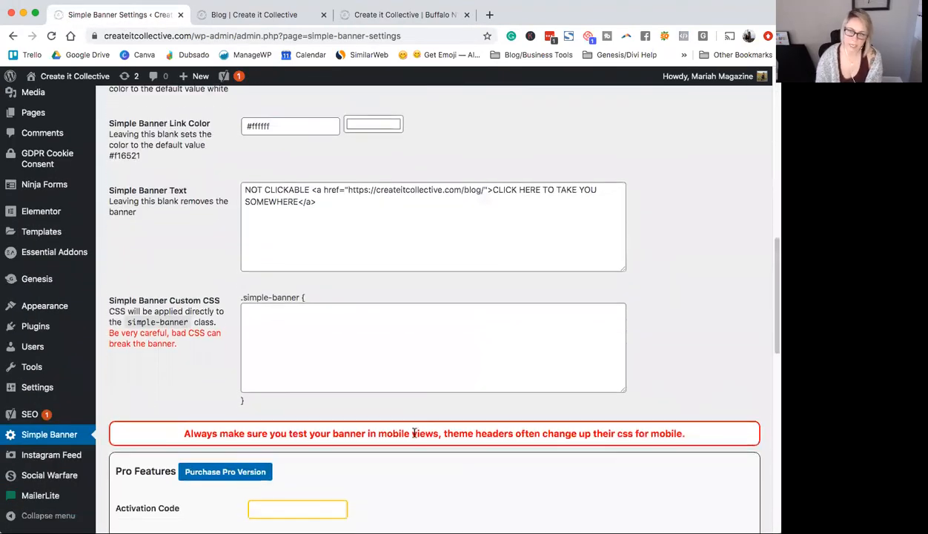
{"action": "left_click_drag", "start_coordinate": [298, 202], "coordinate": [490, 191]}
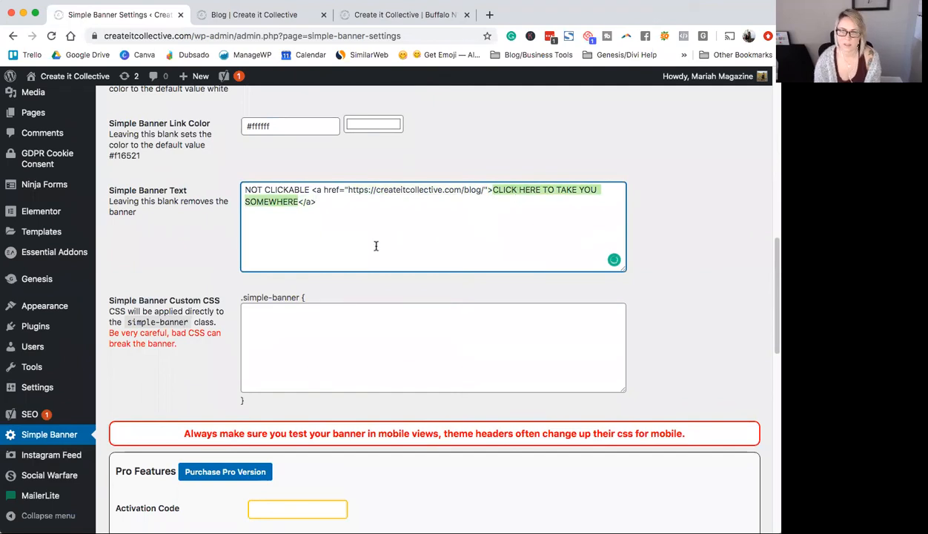
{"action": "scroll", "coordinate": [356, 215], "scroll_direction": "up", "scroll_amount": 2}
{"action": "left_click", "coordinate": [373, 146]}
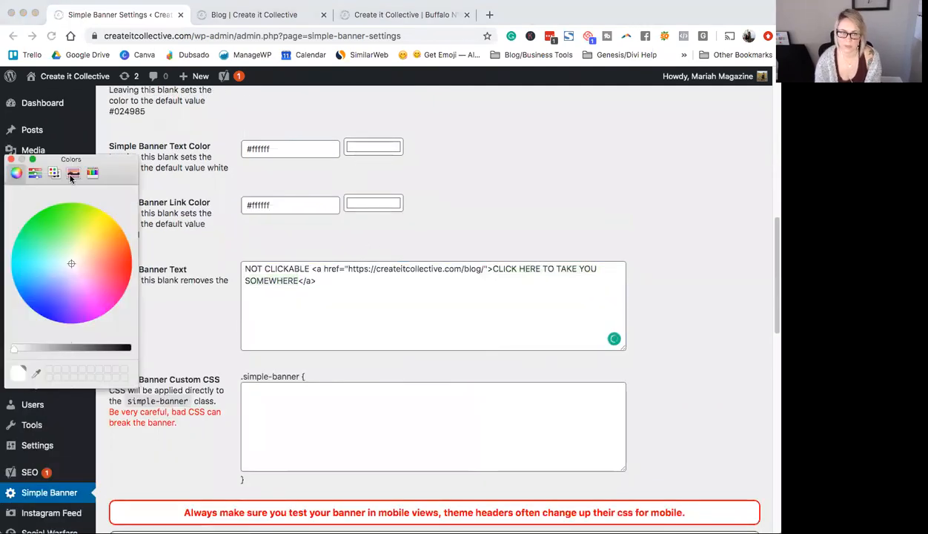
{"action": "left_click", "coordinate": [11, 159]}
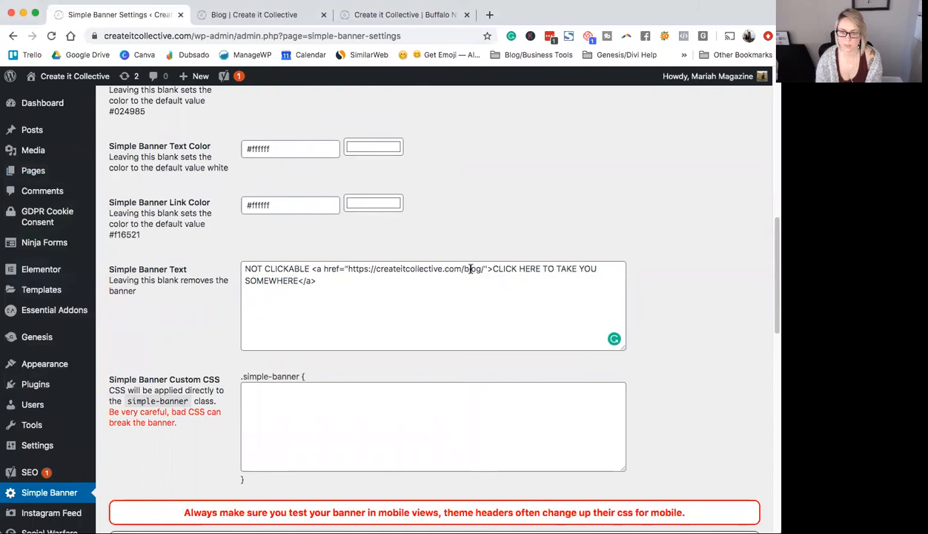
{"action": "scroll", "coordinate": [471, 268], "scroll_direction": "up", "scroll_amount": 10}
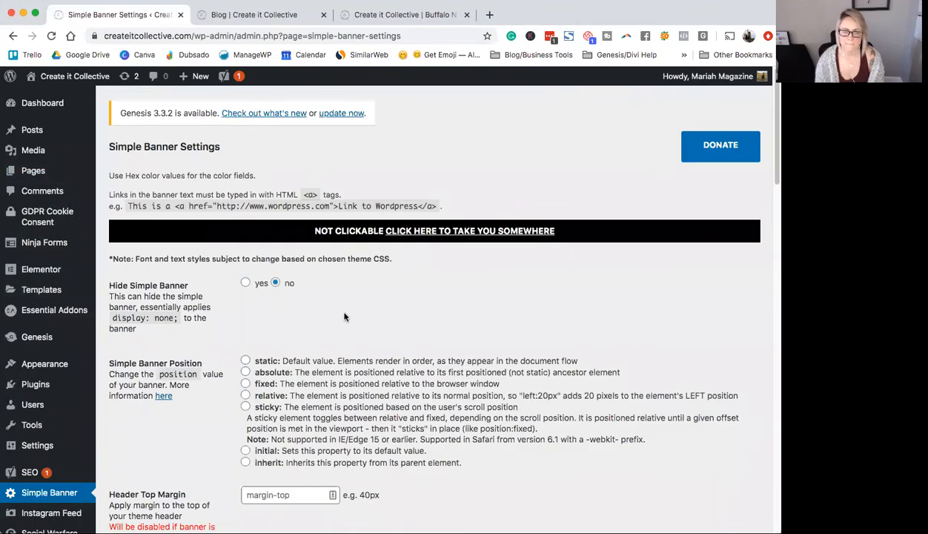
{"action": "left_click", "coordinate": [420, 15]}
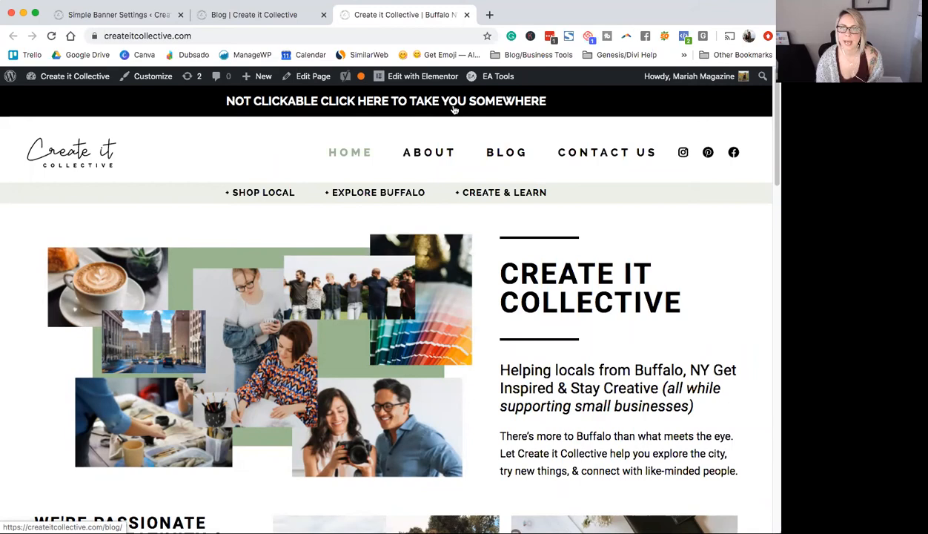
Step: Set Hide Simple Banner to yes in the plugin settings and save the changes
{"action": "left_click", "coordinate": [107, 16]}
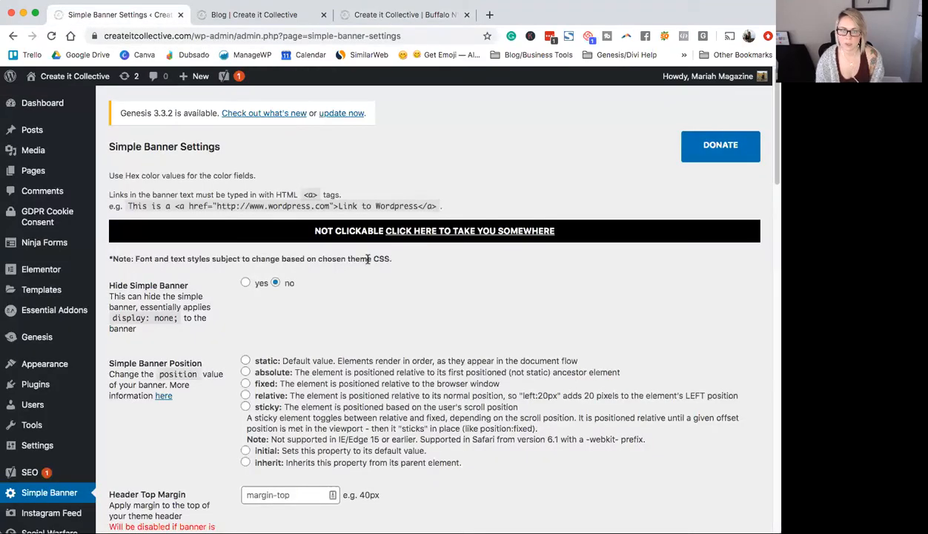
{"action": "left_click", "coordinate": [246, 283]}
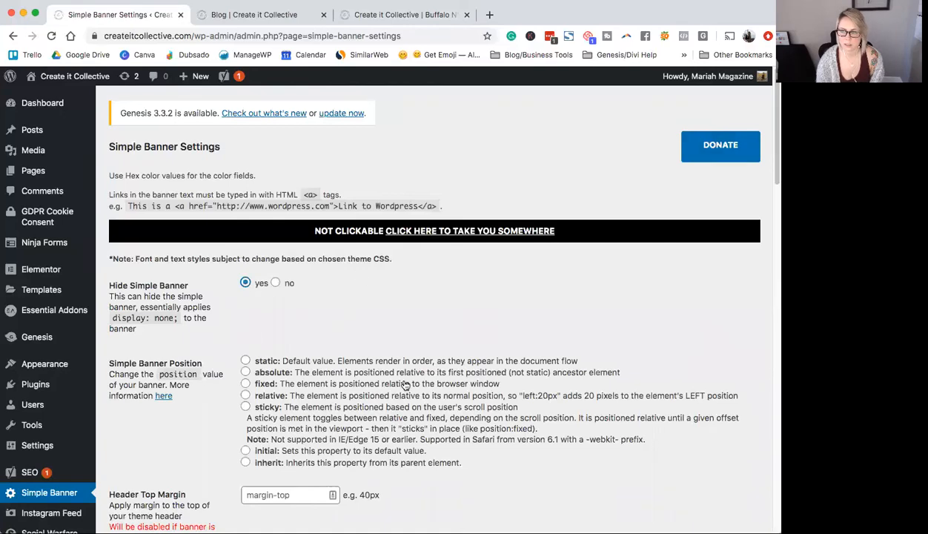
{"action": "scroll", "coordinate": [398, 379], "scroll_direction": "down", "scroll_amount": 10}
{"action": "scroll", "coordinate": [399, 383], "scroll_direction": "down", "scroll_amount": 10}
{"action": "left_click", "coordinate": [147, 475]}
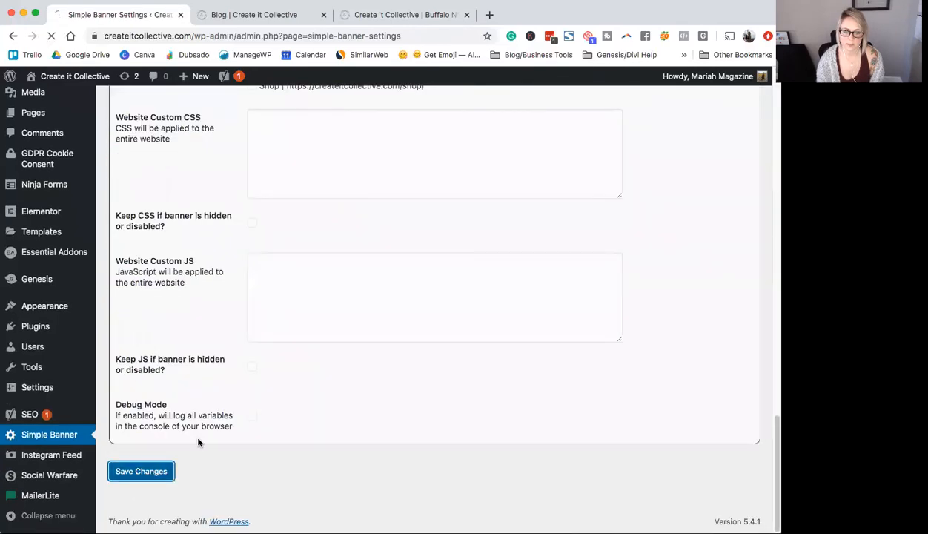
Step: Reload the site's home page to check that the banner is hidden
{"action": "left_click", "coordinate": [378, 16]}
{"action": "left_click", "coordinate": [52, 36]}
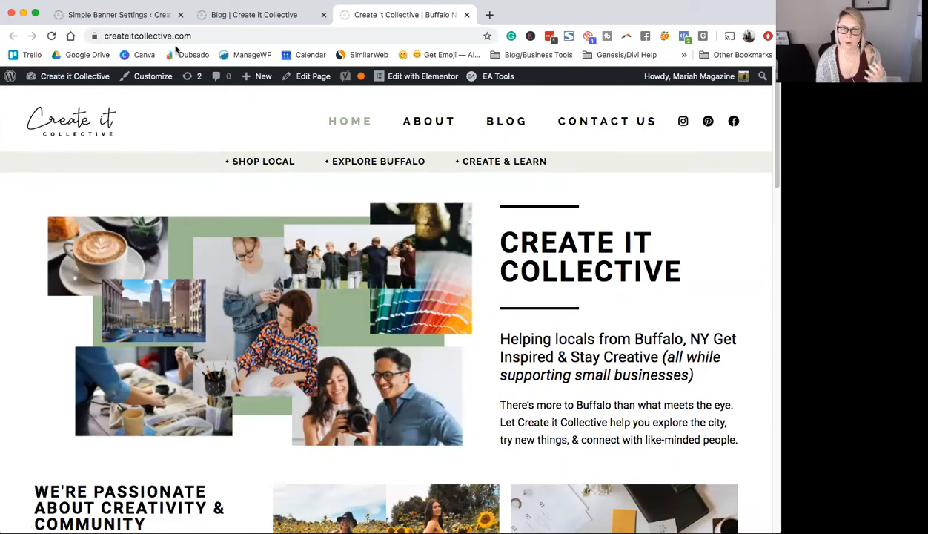
Step: Review the stored Simple Banner Text and the Hide Simple Banner option in the plugin settings
{"action": "left_click", "coordinate": [138, 21]}
{"action": "scroll", "coordinate": [422, 375], "scroll_direction": "down", "scroll_amount": 10}
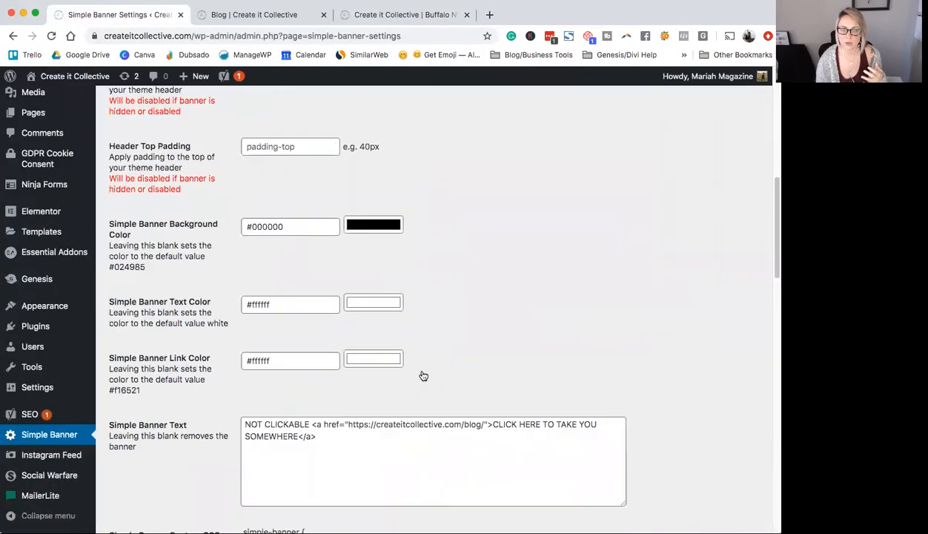
{"action": "scroll", "coordinate": [419, 373], "scroll_direction": "up", "scroll_amount": 3}
{"action": "left_click_drag", "start_coordinate": [372, 345], "coordinate": [199, 241]}
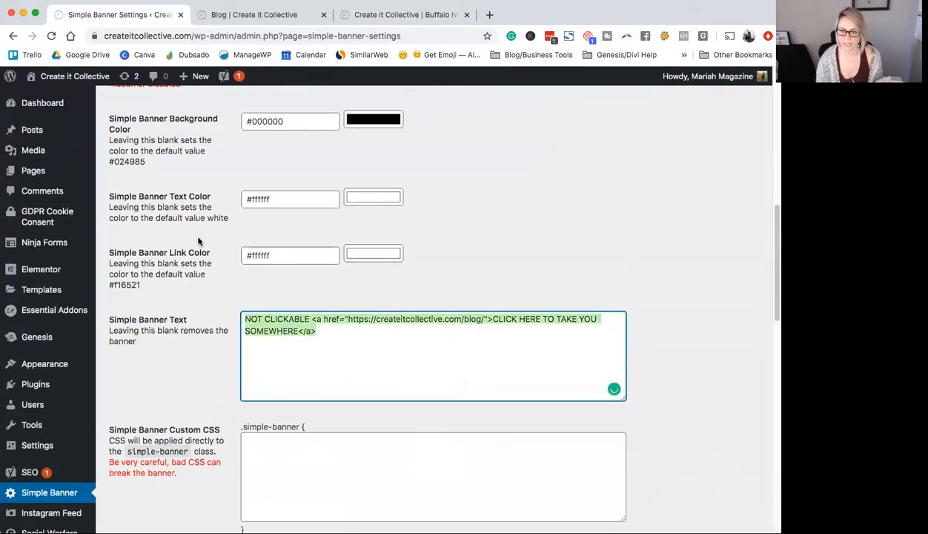
{"action": "scroll", "coordinate": [481, 424], "scroll_direction": "up", "scroll_amount": 5}
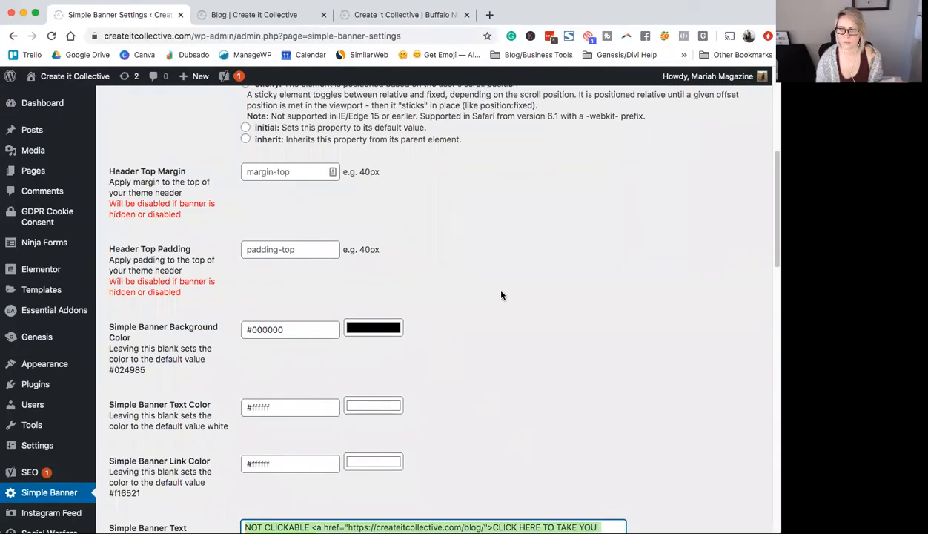
{"action": "scroll", "coordinate": [480, 374], "scroll_direction": "up", "scroll_amount": 5}
{"action": "left_click", "coordinate": [245, 282]}
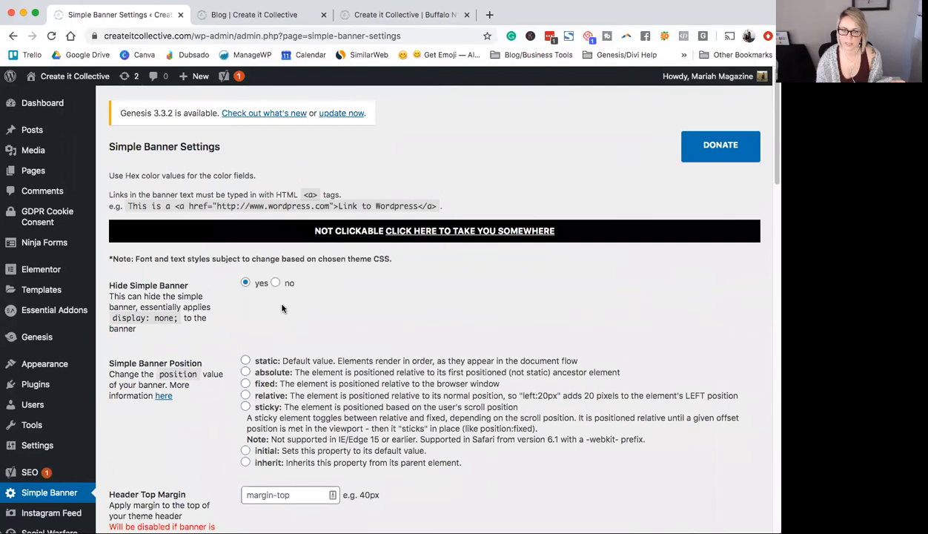
Step: Examine the header spacing, color, Simple Banner Text and Simple Banner Custom CSS fields in the plugin settings
{"action": "scroll", "coordinate": [412, 349], "scroll_direction": "down", "scroll_amount": 5}
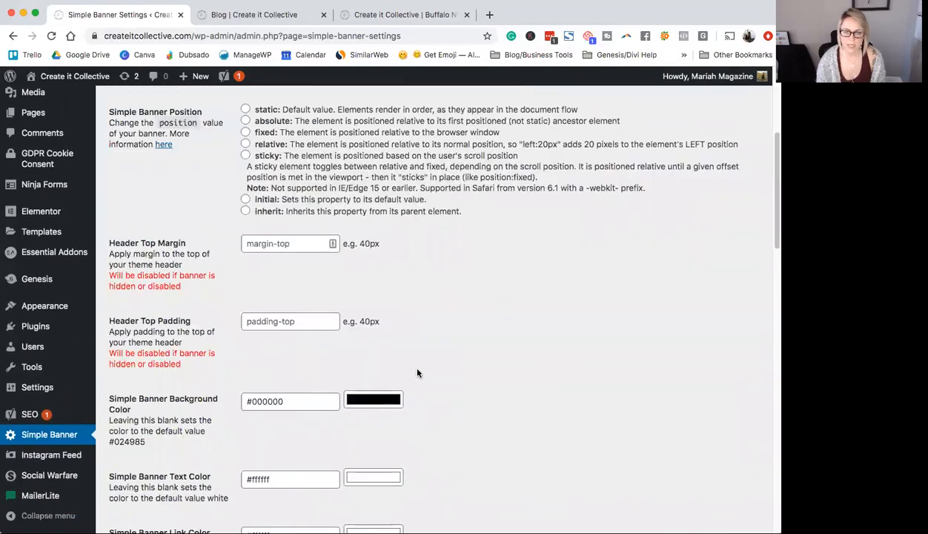
{"action": "scroll", "coordinate": [417, 373], "scroll_direction": "down", "scroll_amount": 2}
{"action": "scroll", "coordinate": [417, 373], "scroll_direction": "down", "scroll_amount": 5}
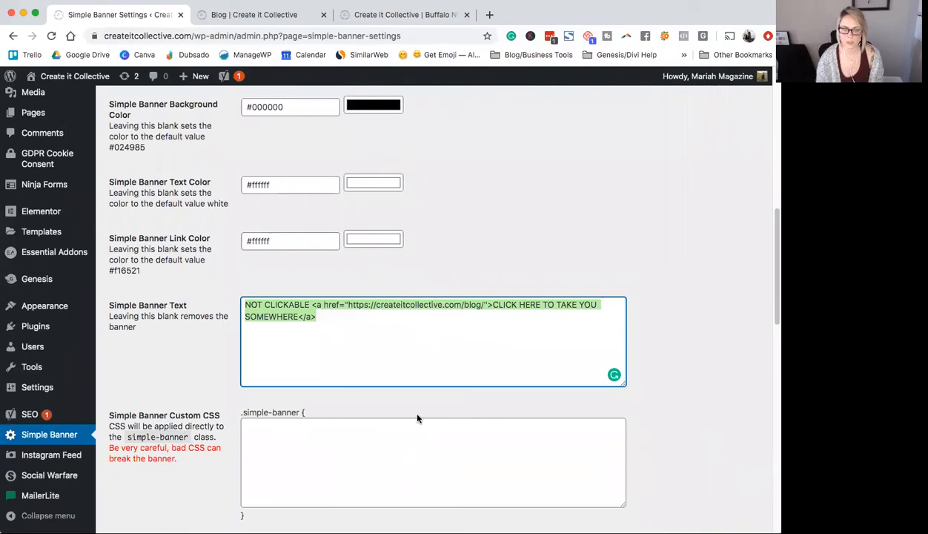
{"action": "left_click", "coordinate": [319, 438]}
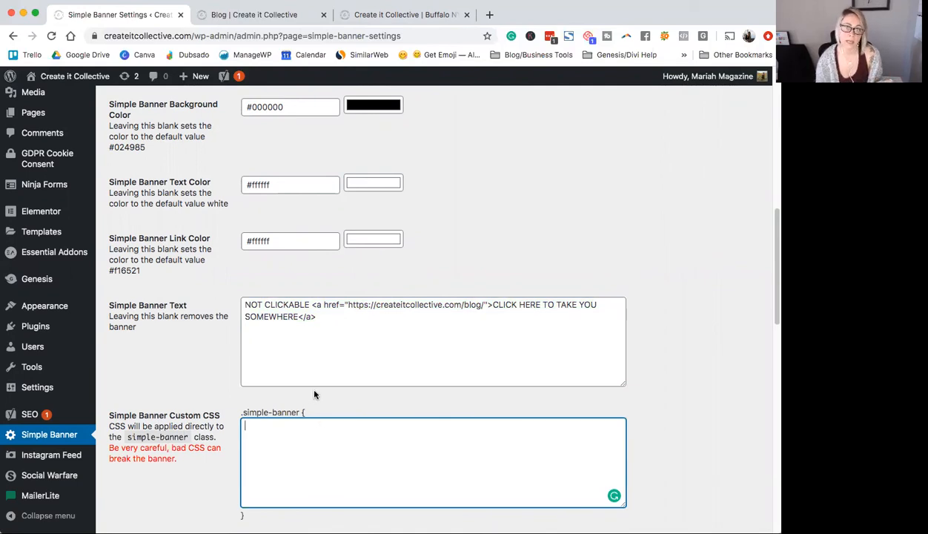
{"action": "scroll", "coordinate": [327, 395], "scroll_direction": "up", "scroll_amount": 1}
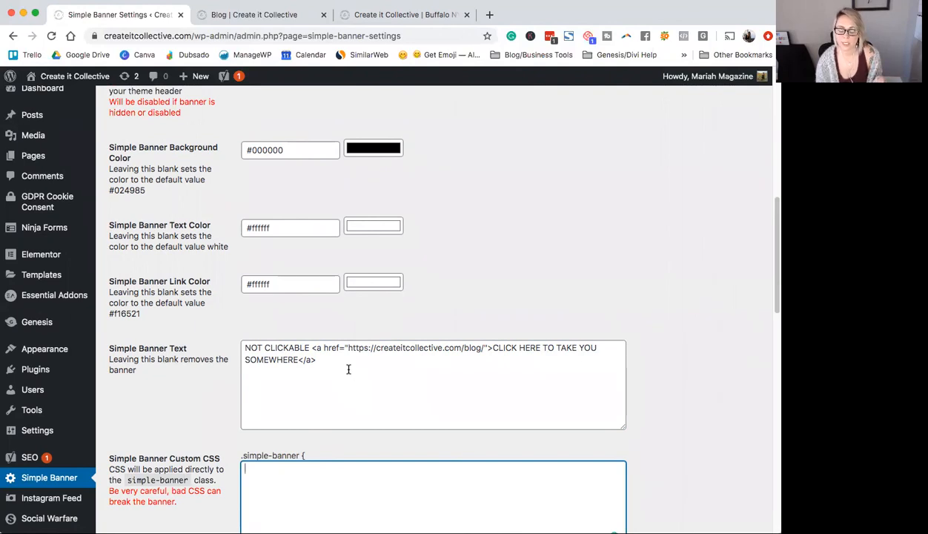
{"action": "left_click", "coordinate": [350, 374]}
{"action": "scroll", "coordinate": [349, 374], "scroll_direction": "up", "scroll_amount": 1}
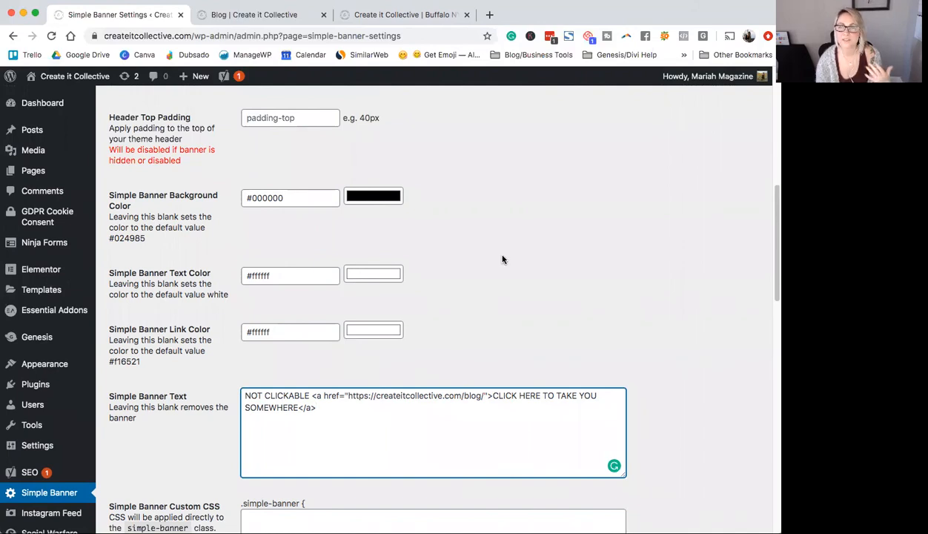
{"action": "scroll", "coordinate": [480, 264], "scroll_direction": "down", "scroll_amount": 5}
{"action": "left_click", "coordinate": [404, 365]}
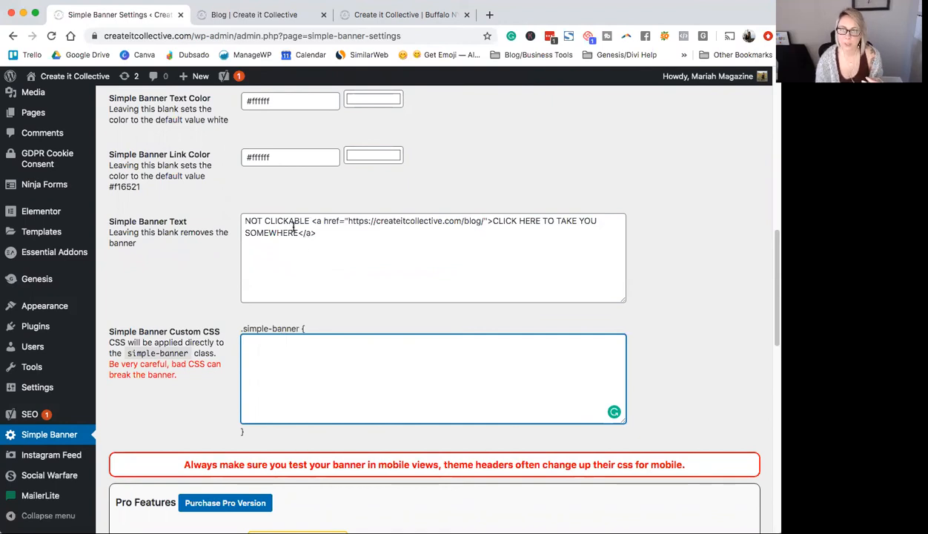
{"action": "key", "text": "super+Tab"}
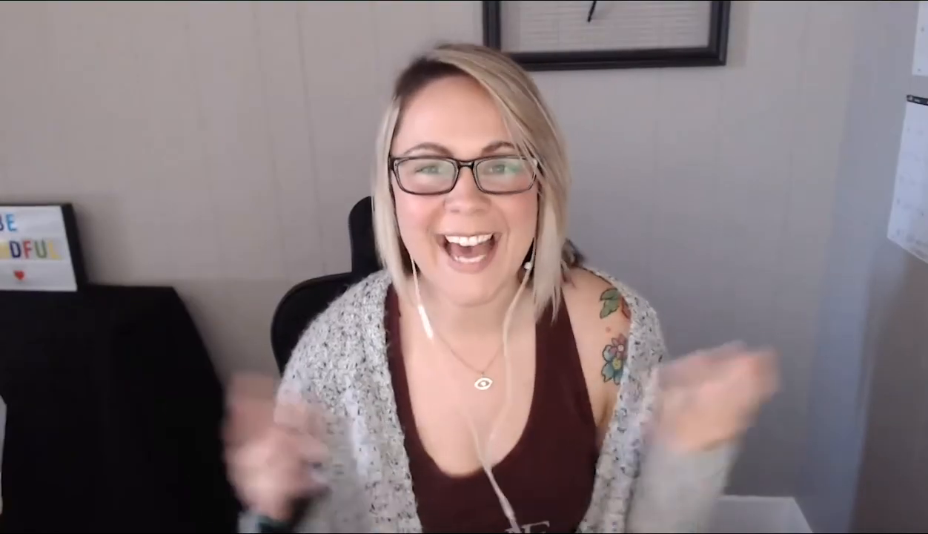